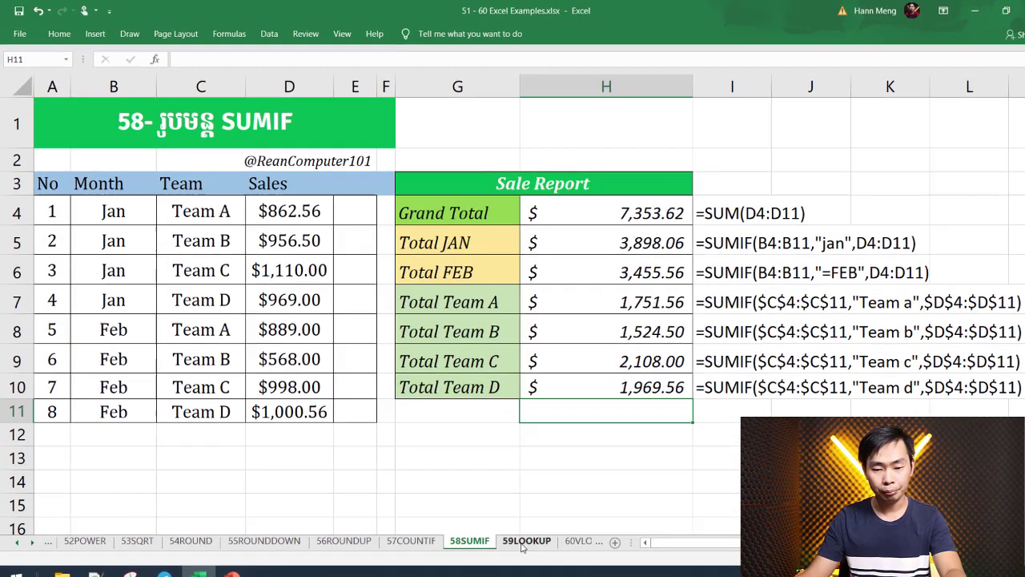
Step: Open the 59LOOKUP sheet and clear the existing grades from F4:F10
click(524, 542)
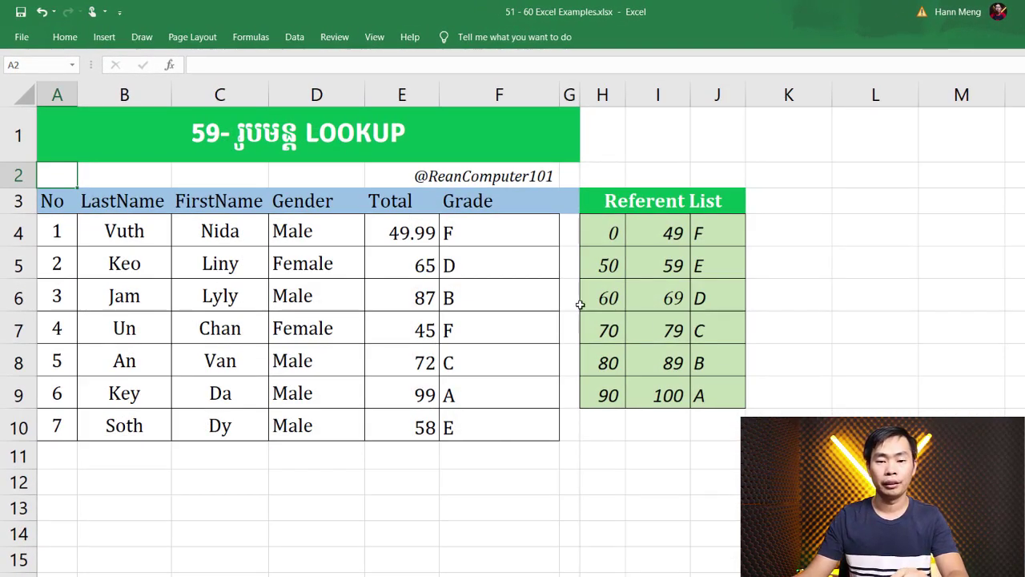
drag(619, 230, 701, 400)
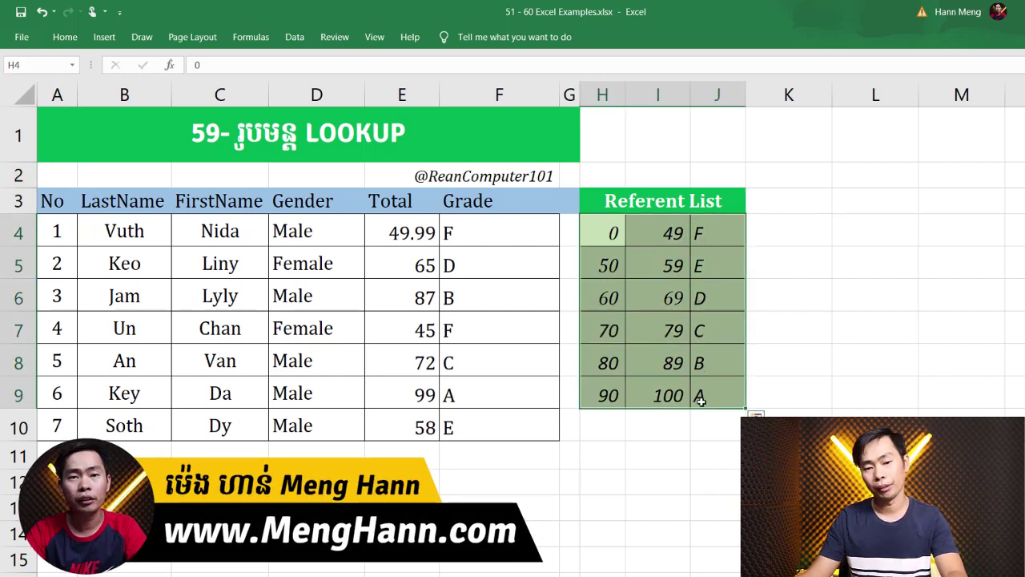
drag(469, 228, 471, 420)
key(Delete)
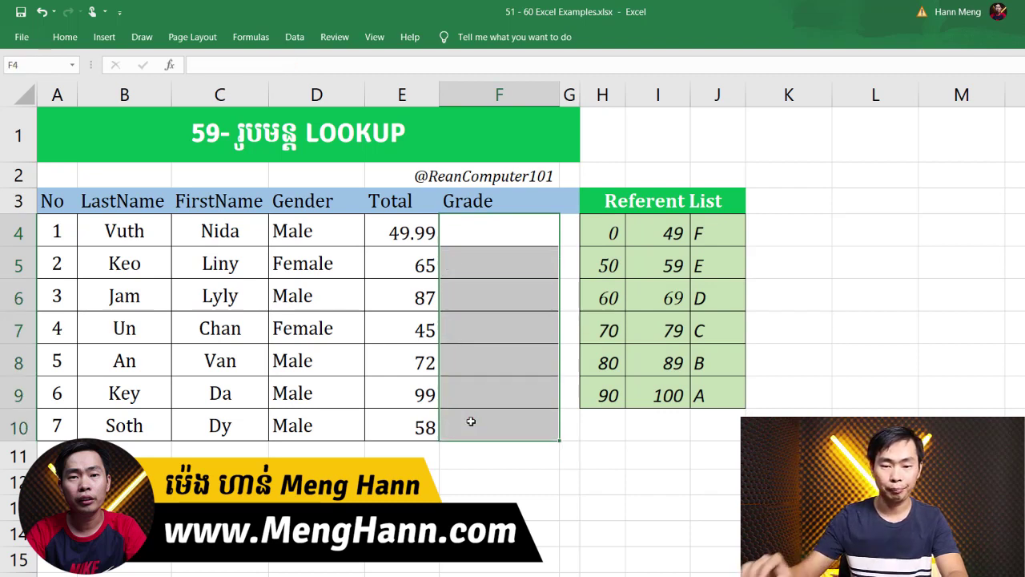
click(642, 472)
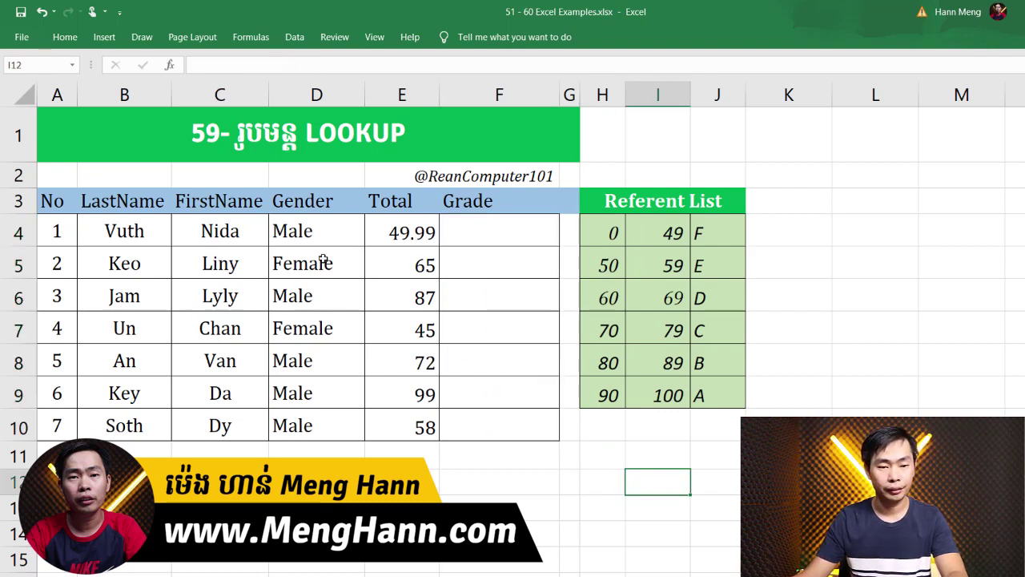
Step: Narrow the Gender column to fit its entries and widen the Grade column to make room for a formula
drag(365, 94, 336, 100)
click(463, 234)
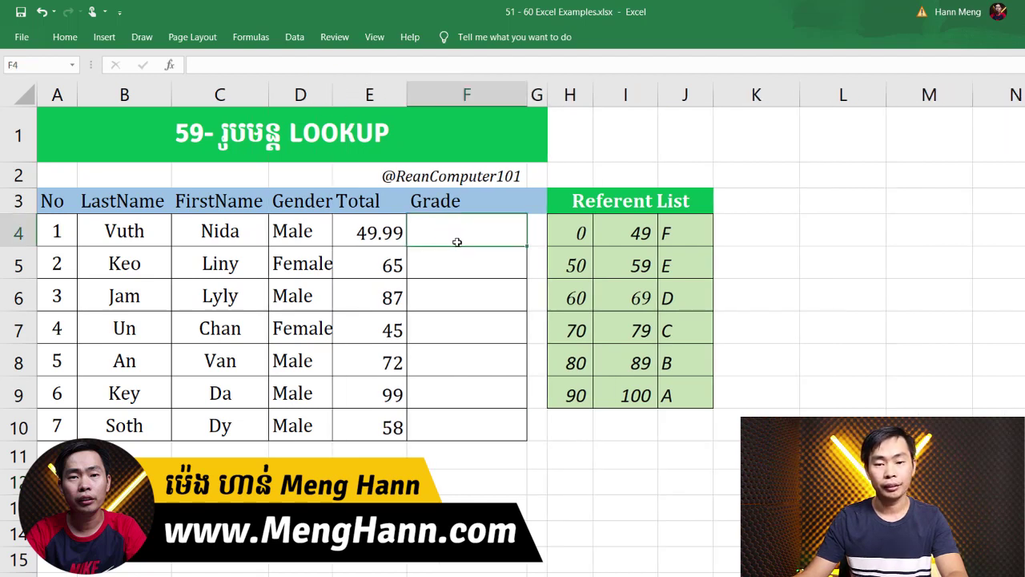
drag(527, 94, 618, 101)
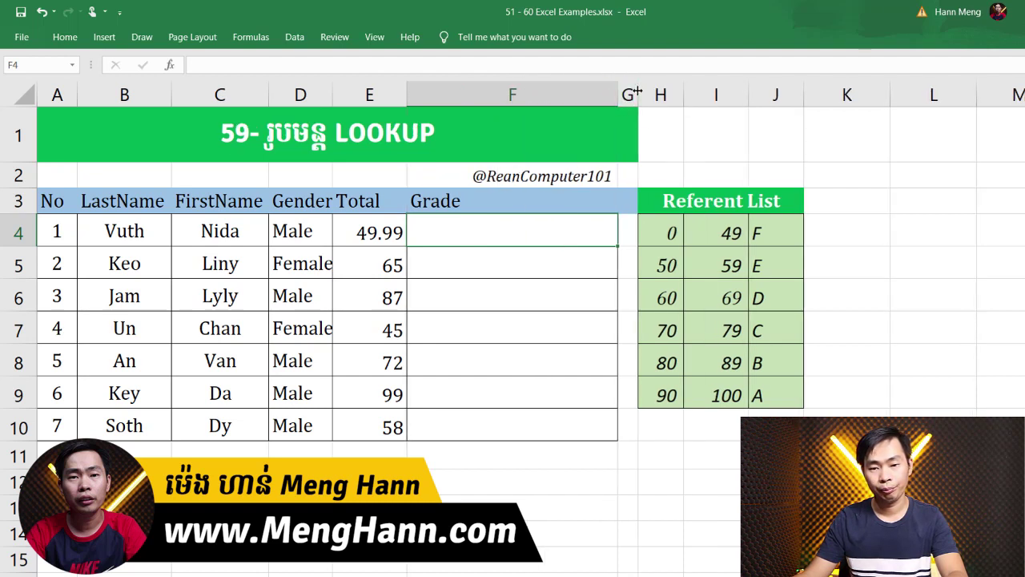
Step: Enter =LOOKUP(E4,H4:J9) in F4 to grade the first student's total from the Referent List
click(558, 230)
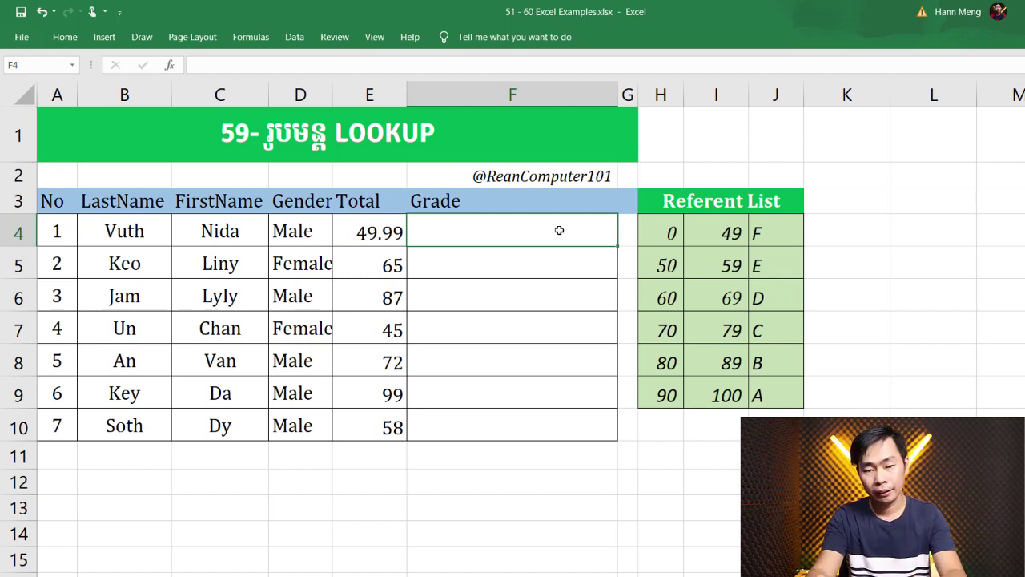
text(=)
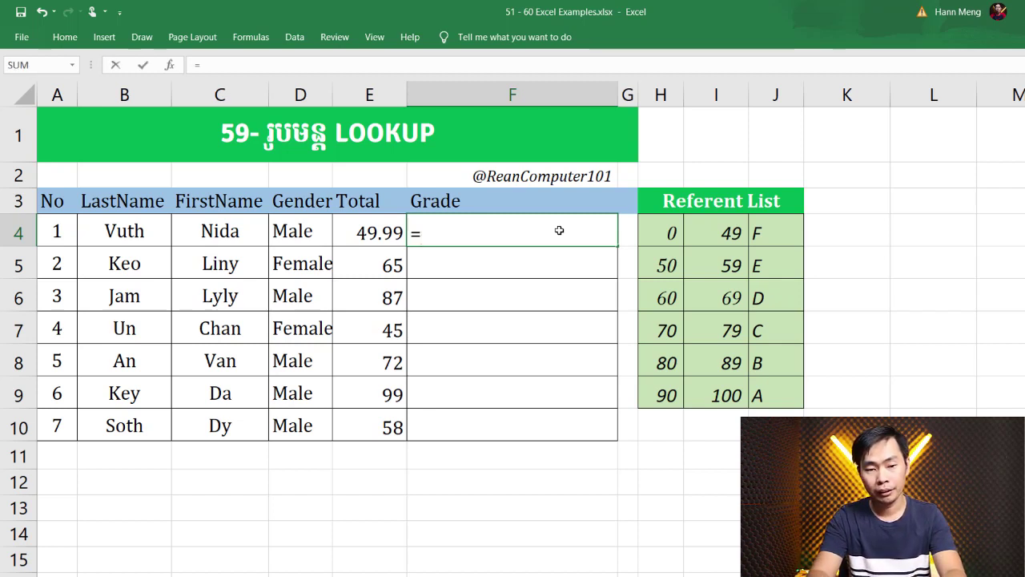
text(look)
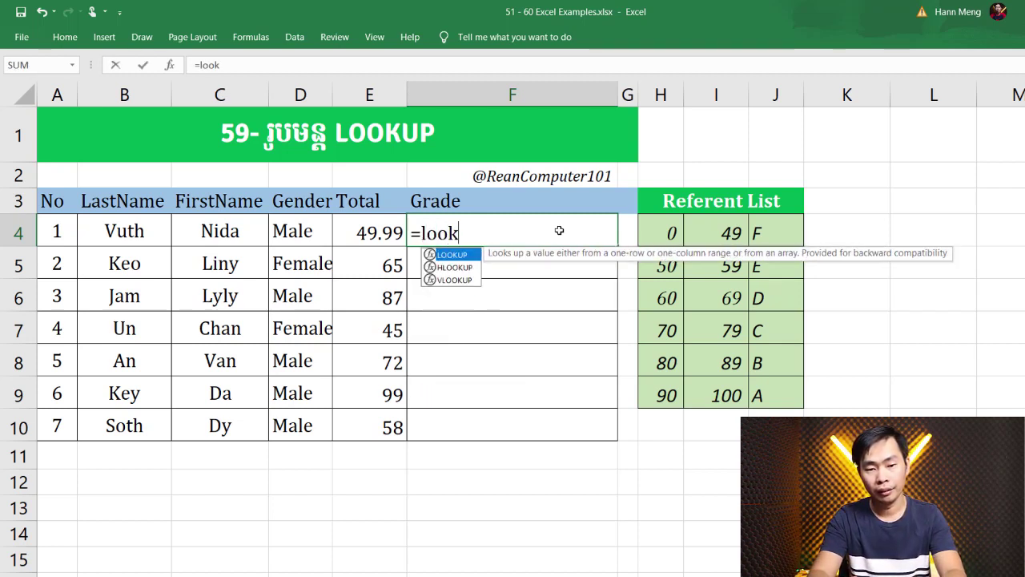
text(up)
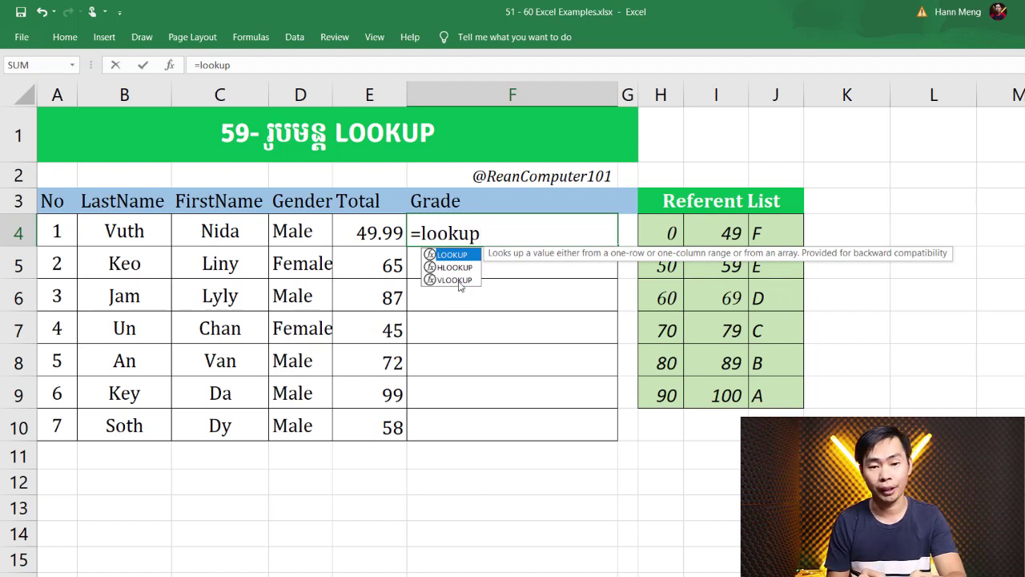
text(()
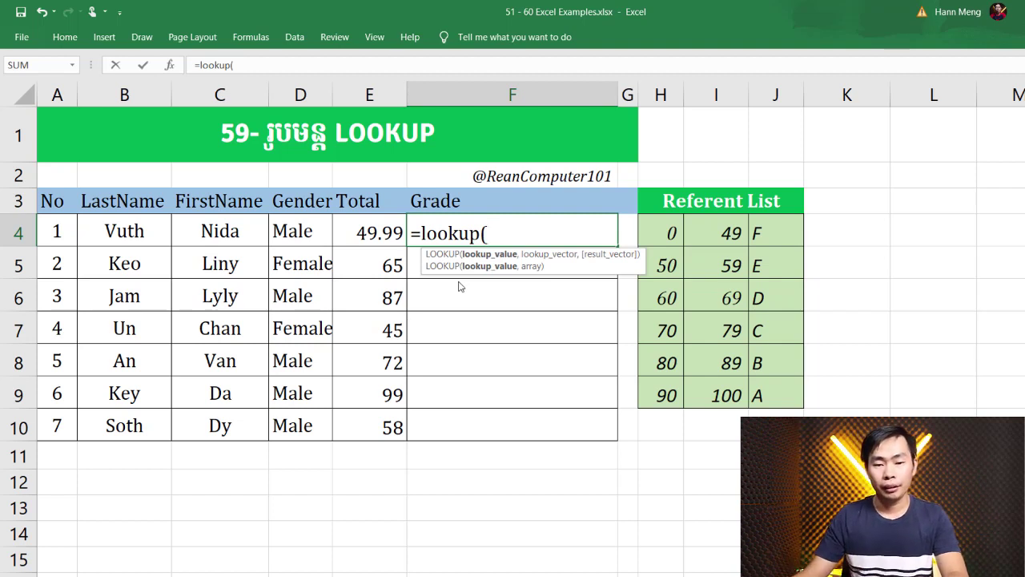
click(383, 233)
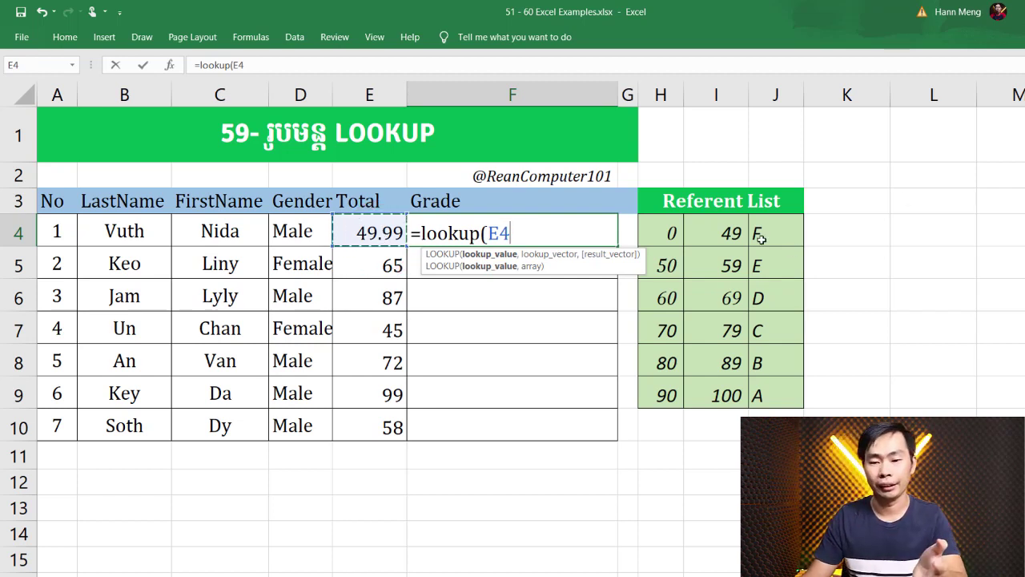
text(,)
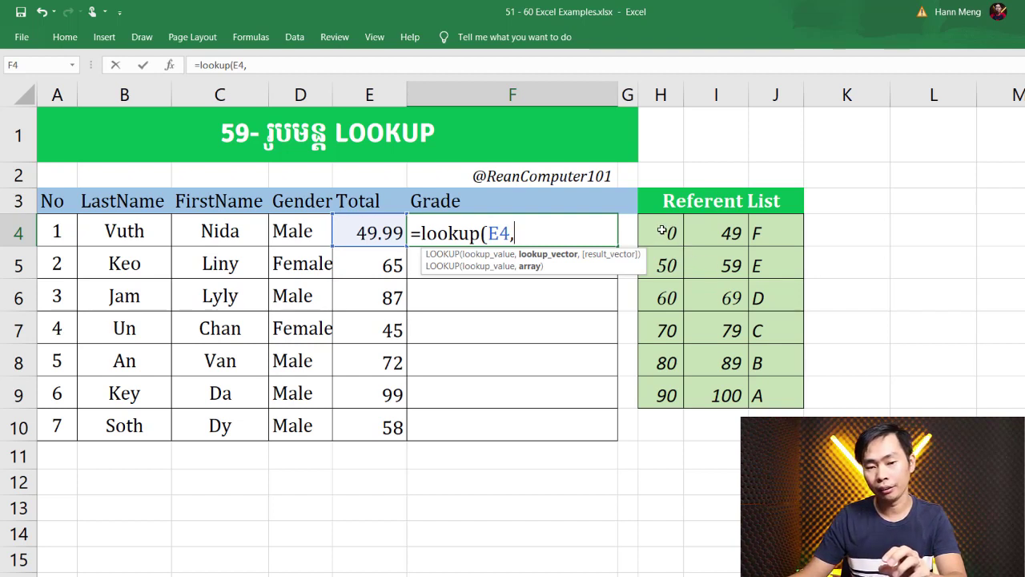
drag(671, 230, 762, 387)
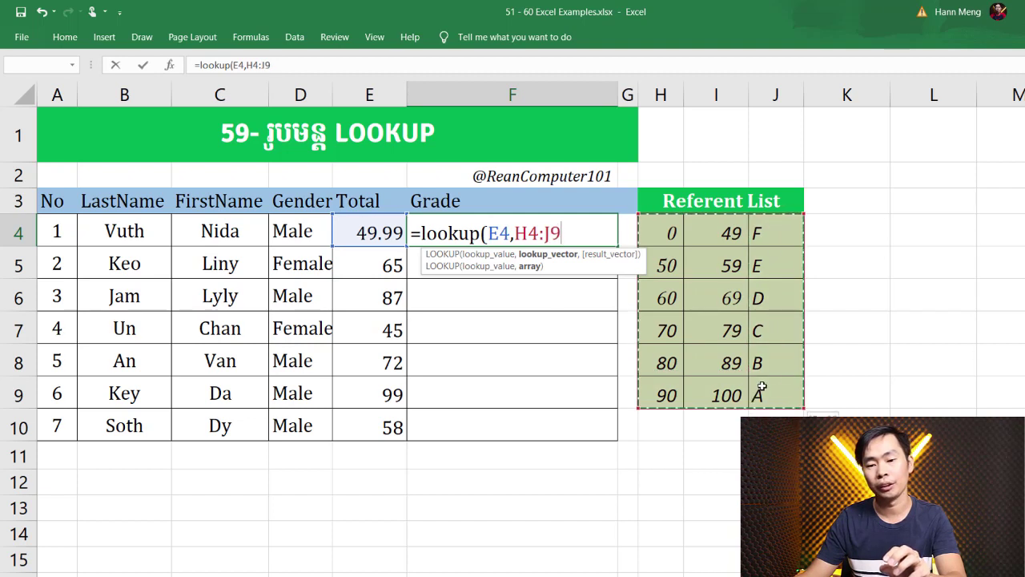
click(655, 227)
drag(656, 226, 767, 390)
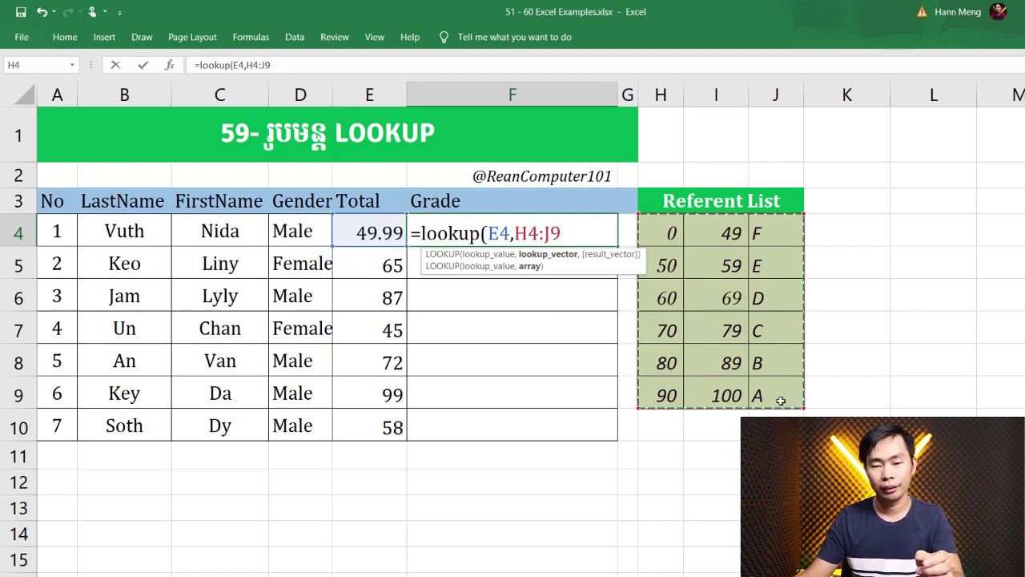
text())
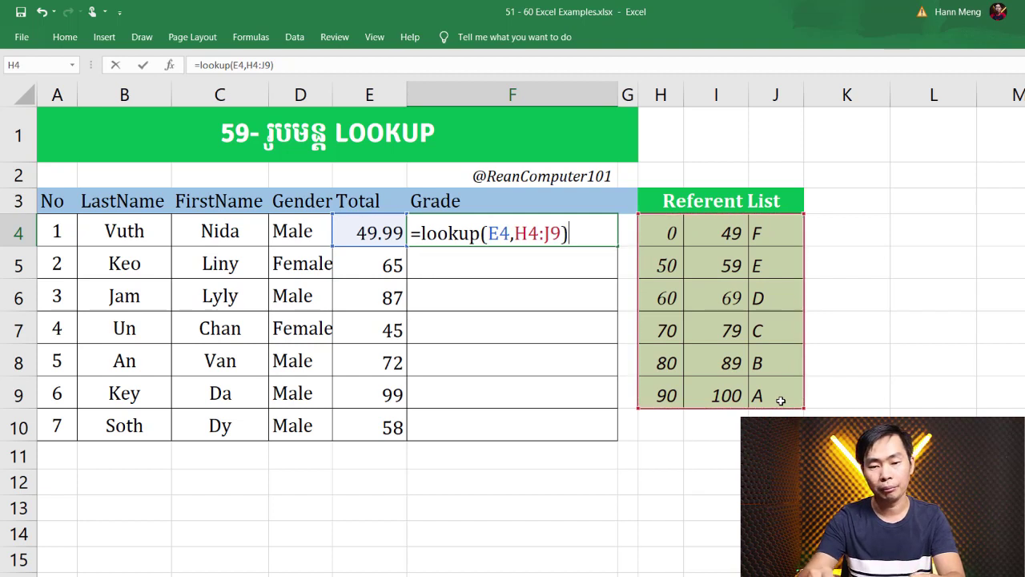
key(Return)
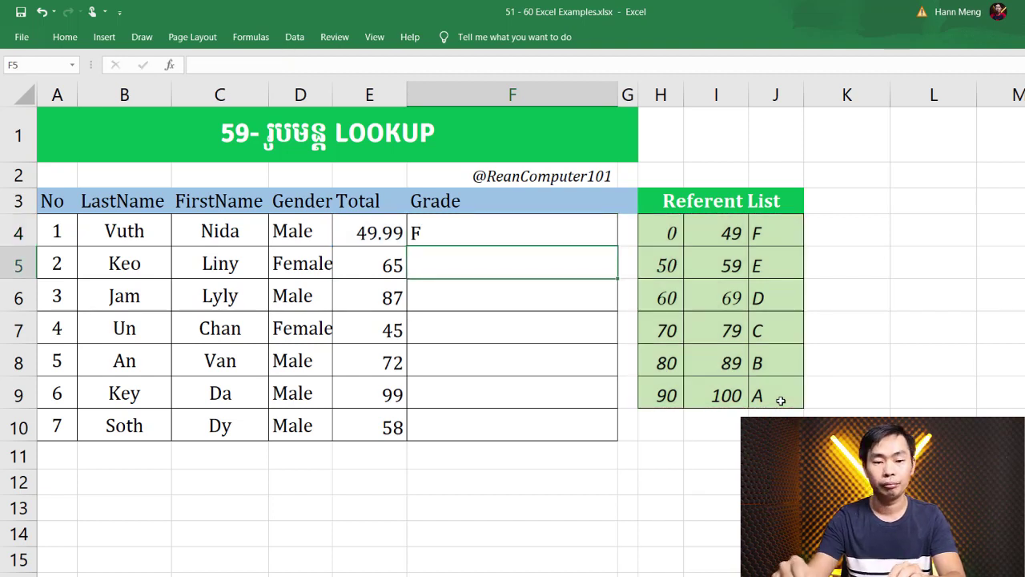
Step: Show F4's formula in G4 with =FORMULATEXT(F4), widening column G to fit it and slightly narrowing the Grade column
click(627, 95)
mouse_move(639, 94)
mouse_down()
mouse_move(697, 100)
mouse_move(730, 88)
mouse_up()
click(667, 228)
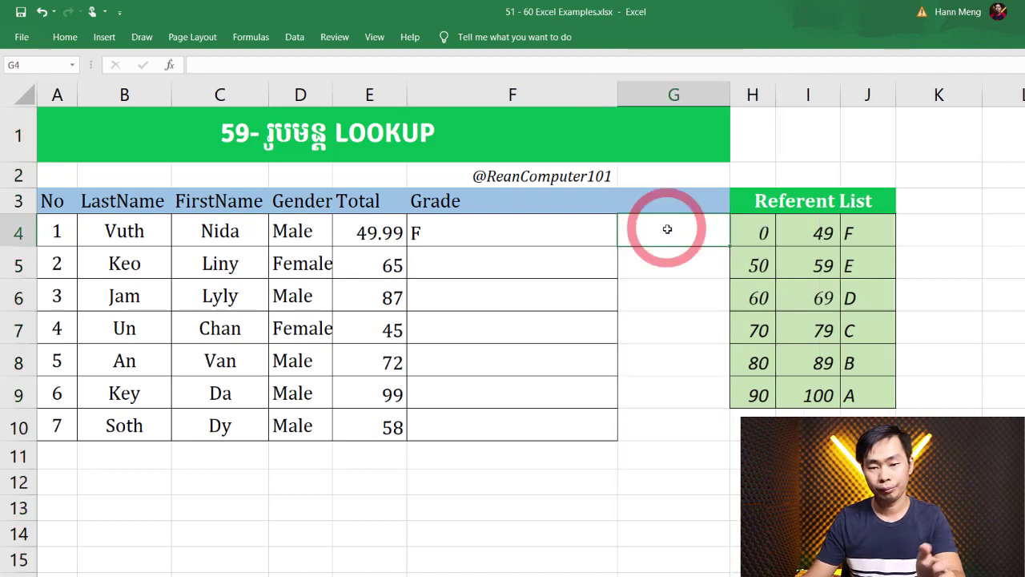
text(=form)
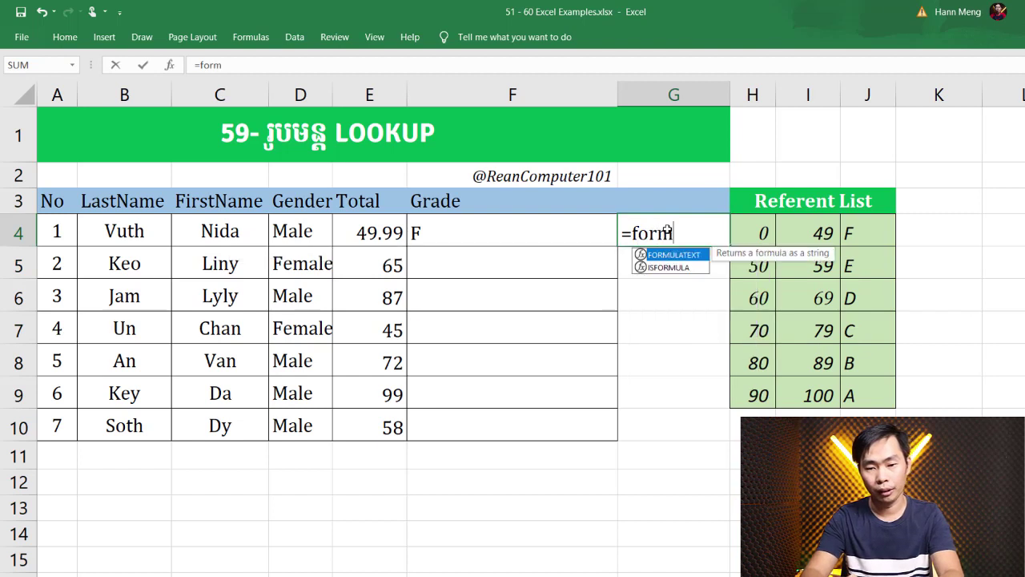
key(Tab)
click(586, 237)
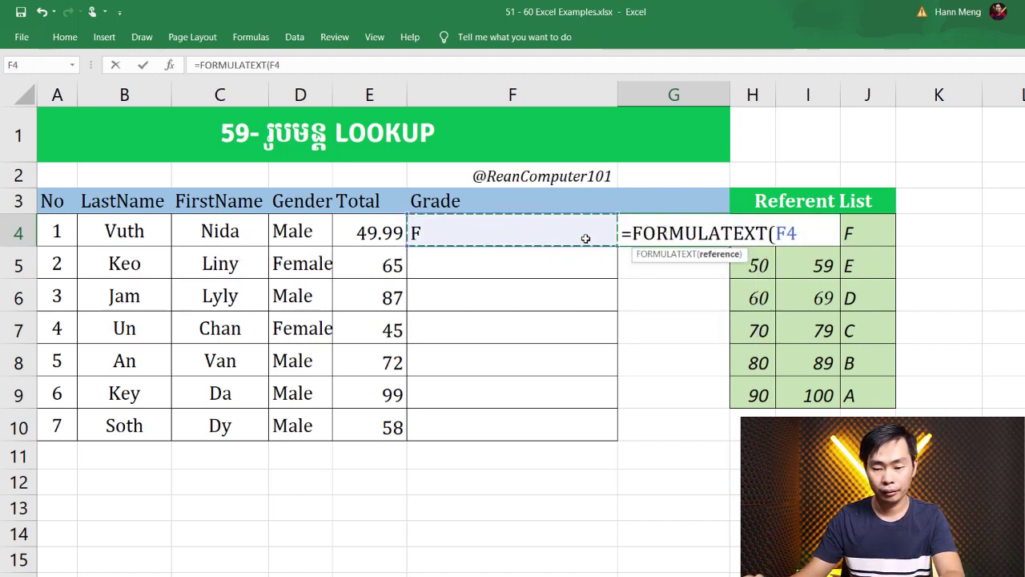
text())
key(Return)
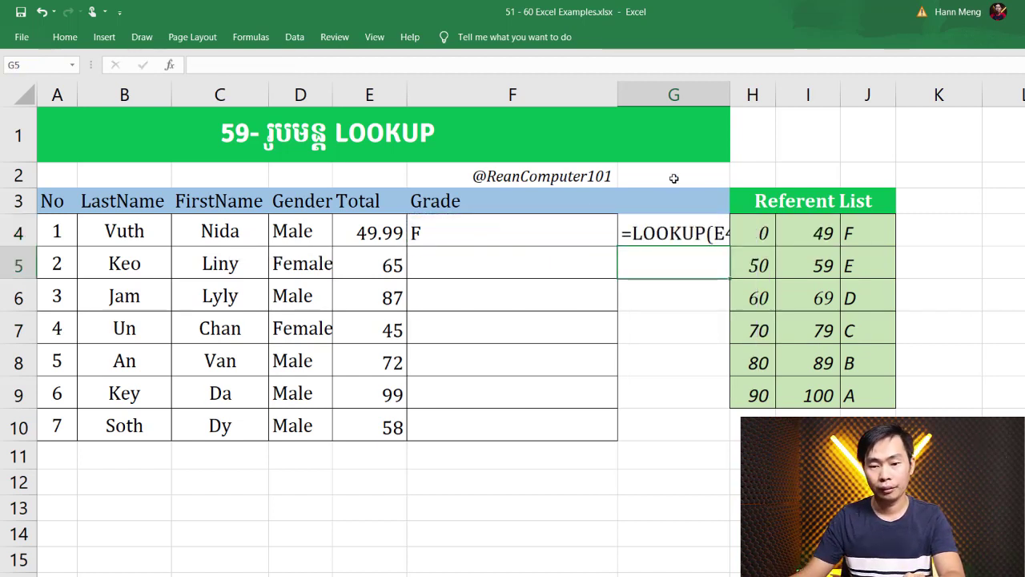
drag(729, 92, 804, 93)
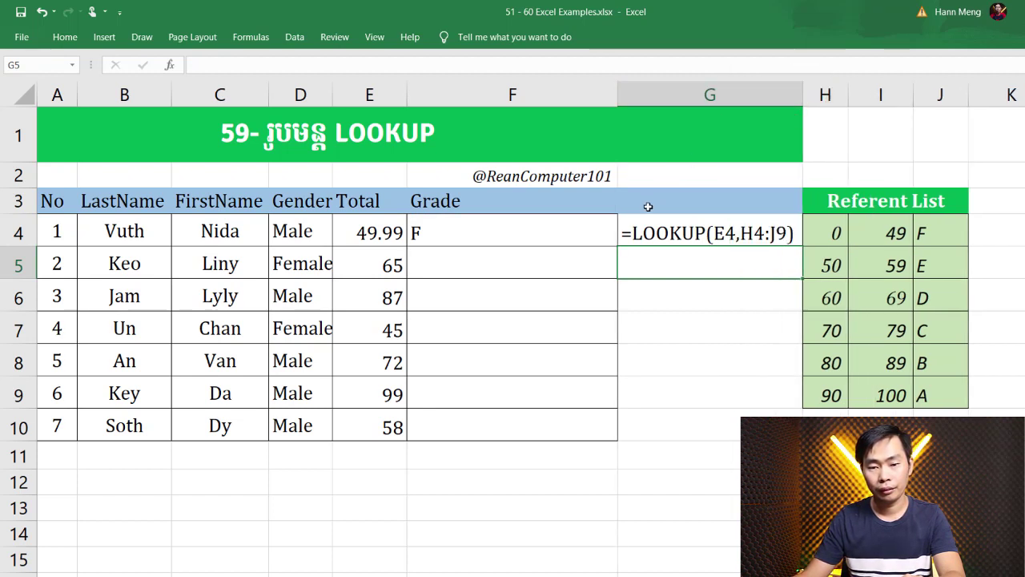
drag(619, 94, 578, 92)
Step: Replace the formula in F4 with =LOOKUP(E4,H4:J9,J4:J9), using the letter grades as the result vector
click(489, 230)
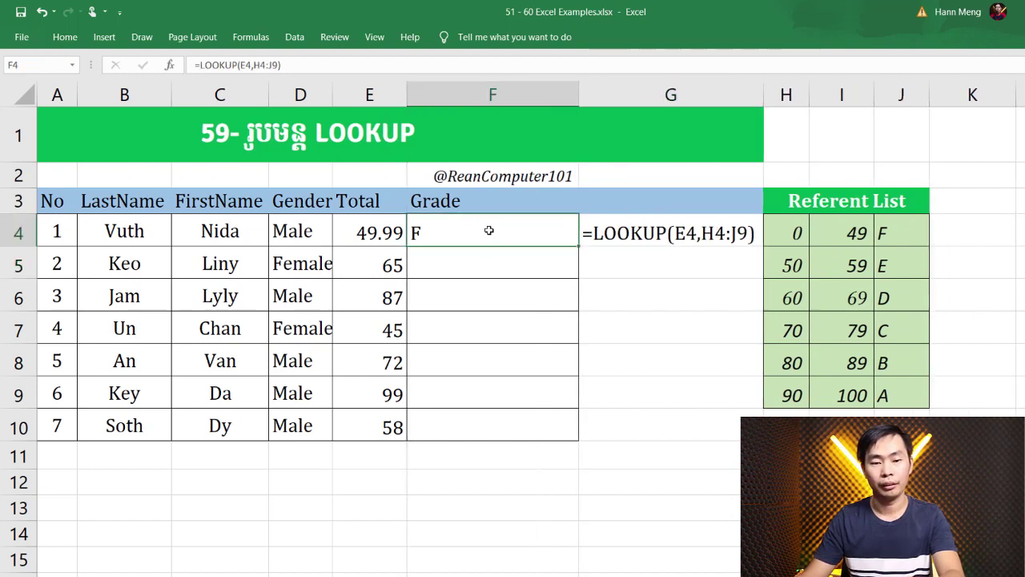
text(=)
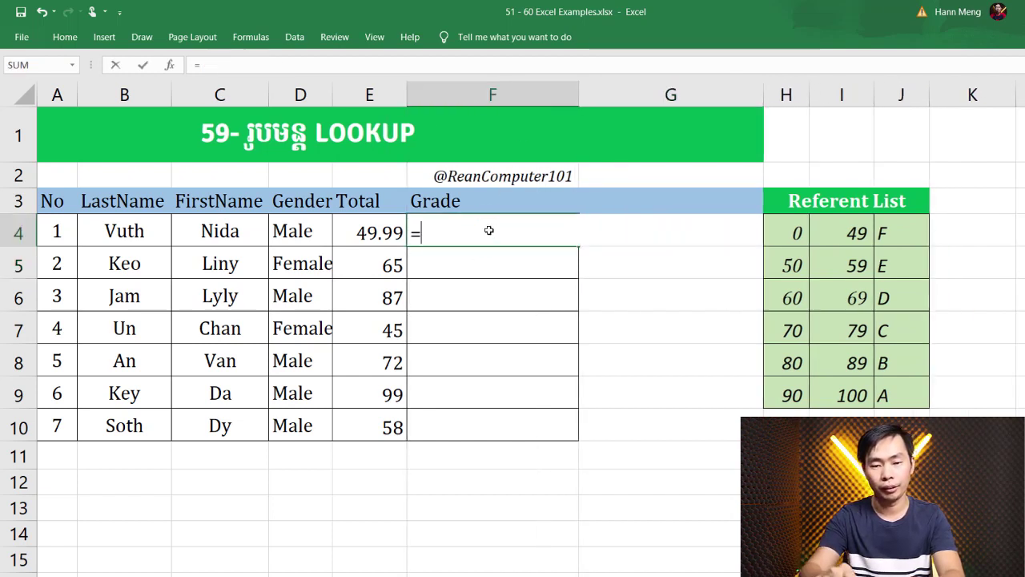
text(look)
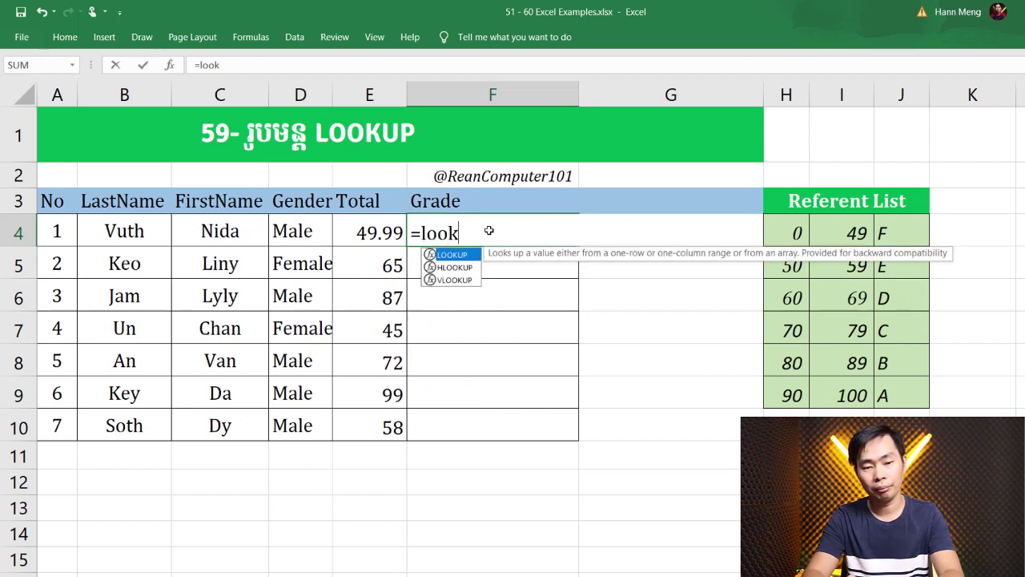
text(up)
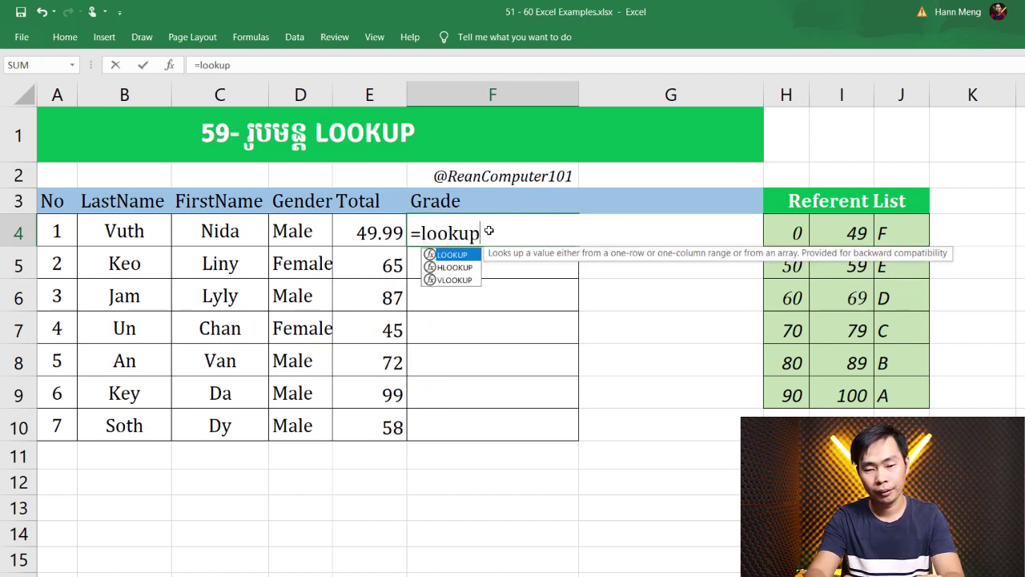
text(()
click(390, 232)
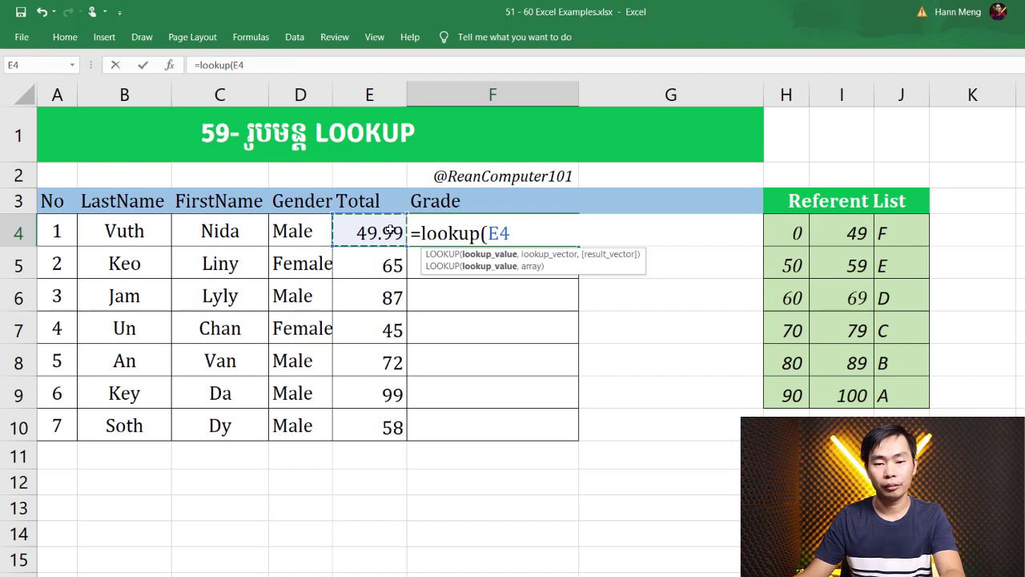
text(,)
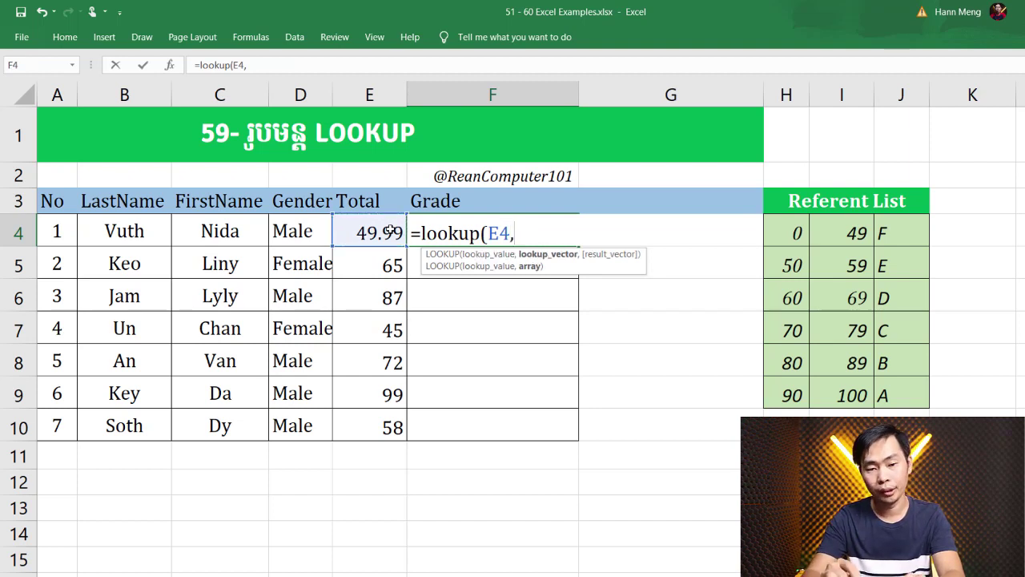
drag(785, 233, 897, 390)
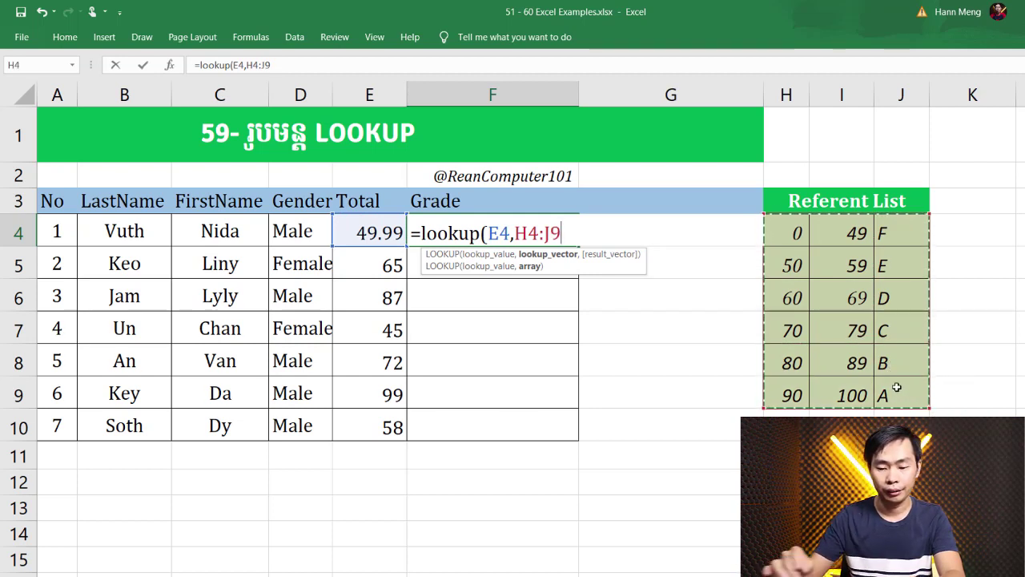
text(,)
drag(886, 231, 893, 395)
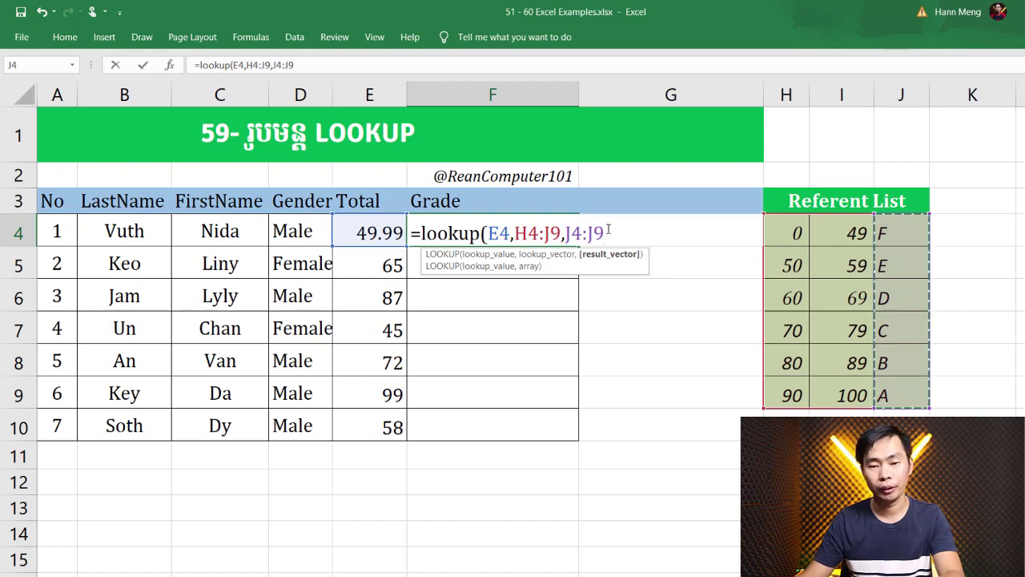
text())
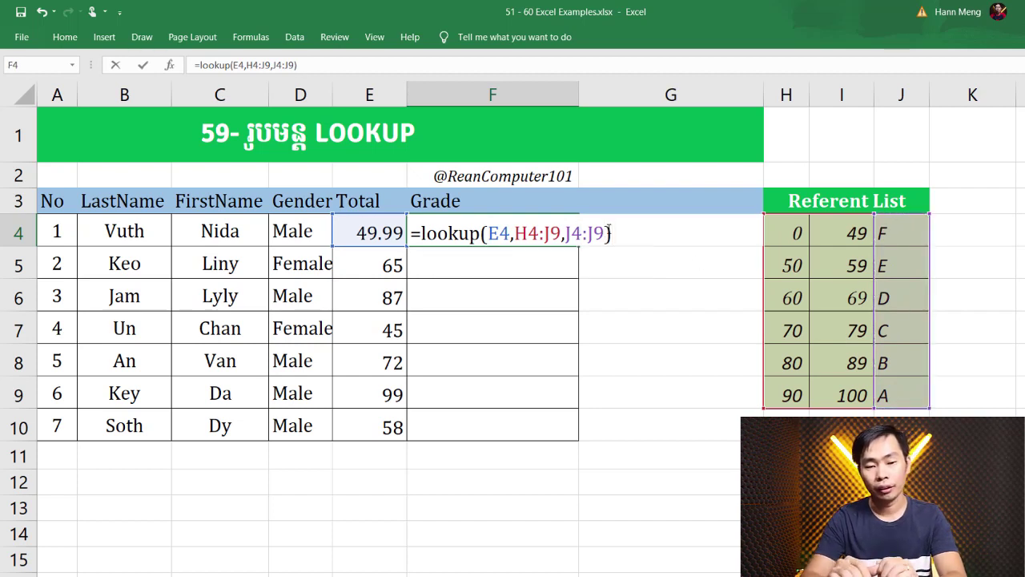
key(Return)
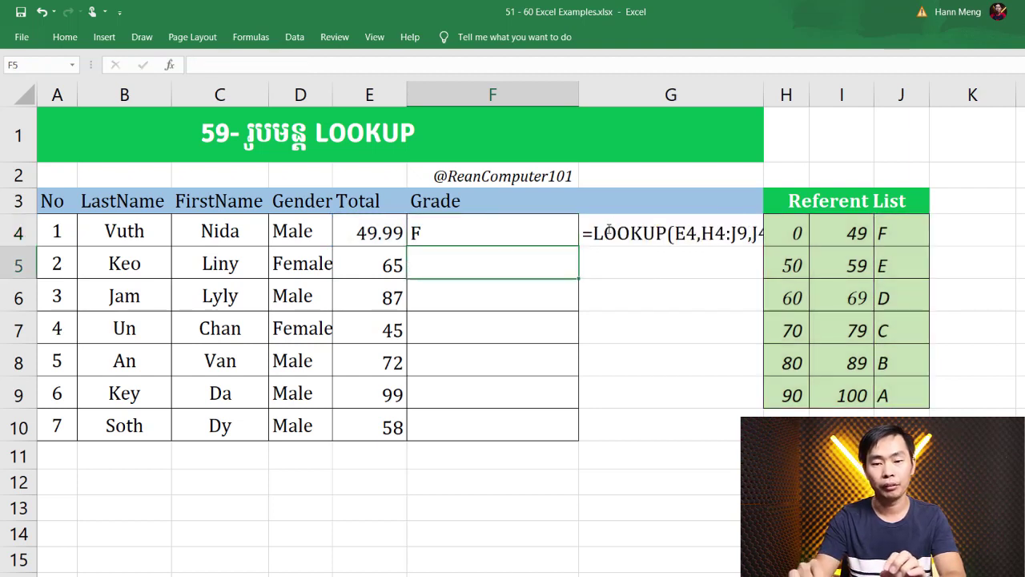
Step: Format the formula text cells G4:G10 in italic with font size 9
drag(681, 245, 654, 411)
click(65, 38)
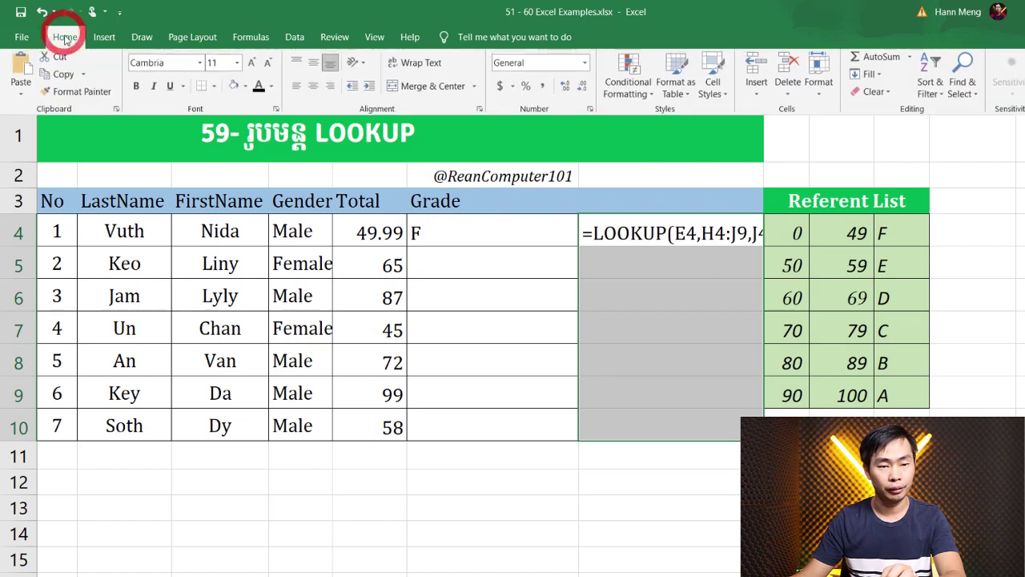
click(157, 90)
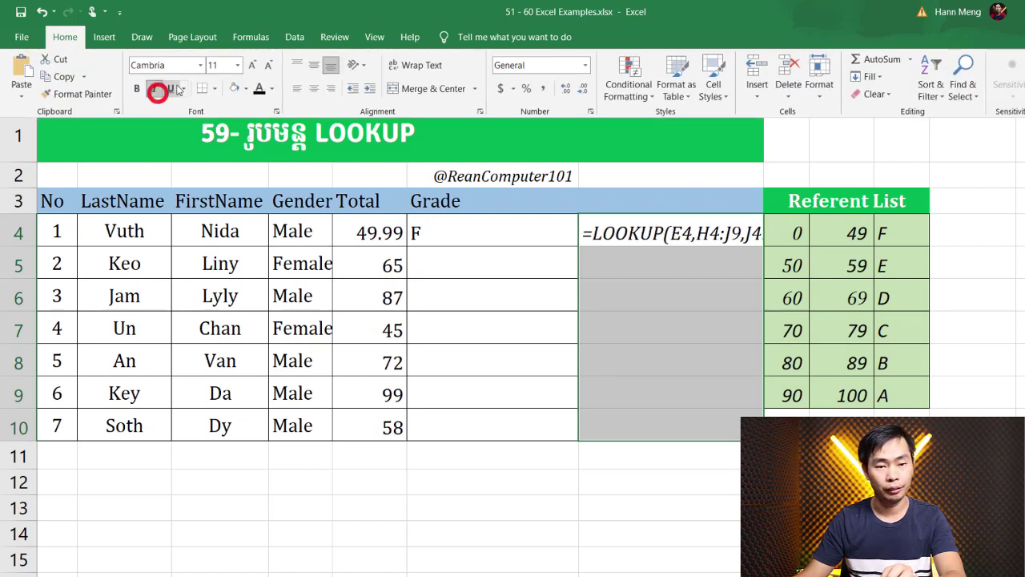
click(268, 65)
click(268, 66)
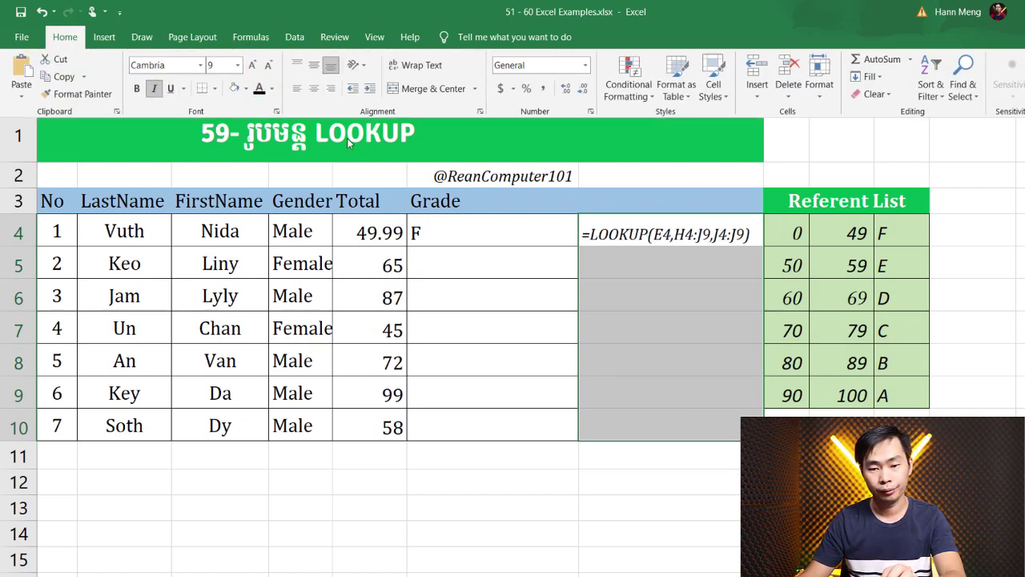
Step: Enter =LOOKUP(E5,H4:J9,J4:J9) in F5 to grade the second student's total with relative ranges
click(469, 245)
click(469, 256)
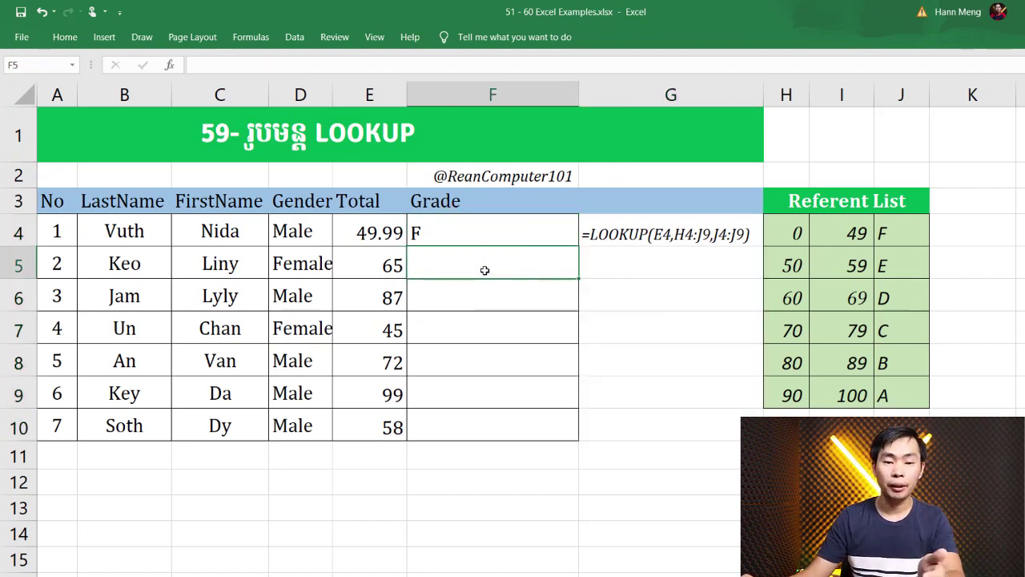
text(=v)
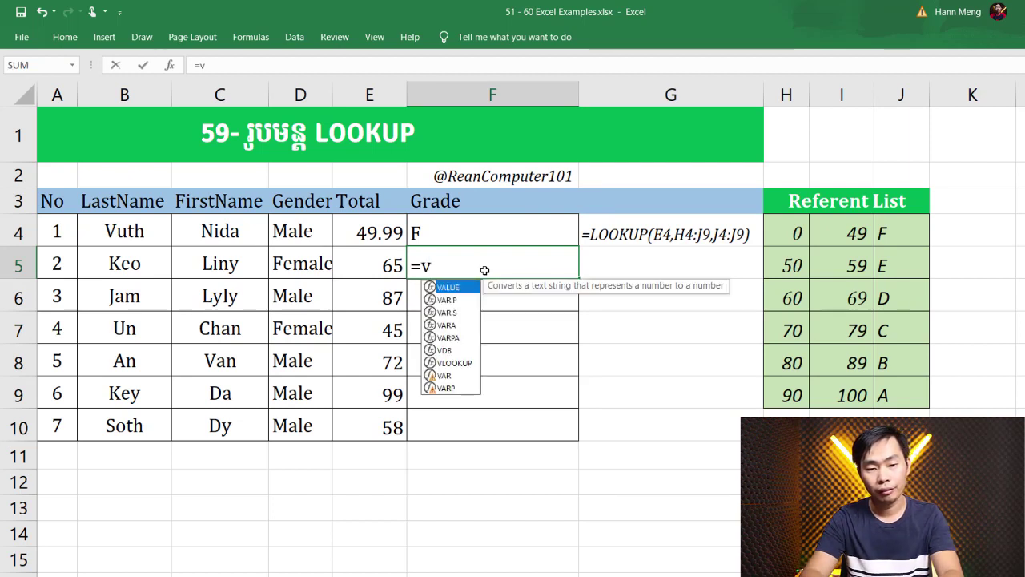
key(BackSpace)
text(loo)
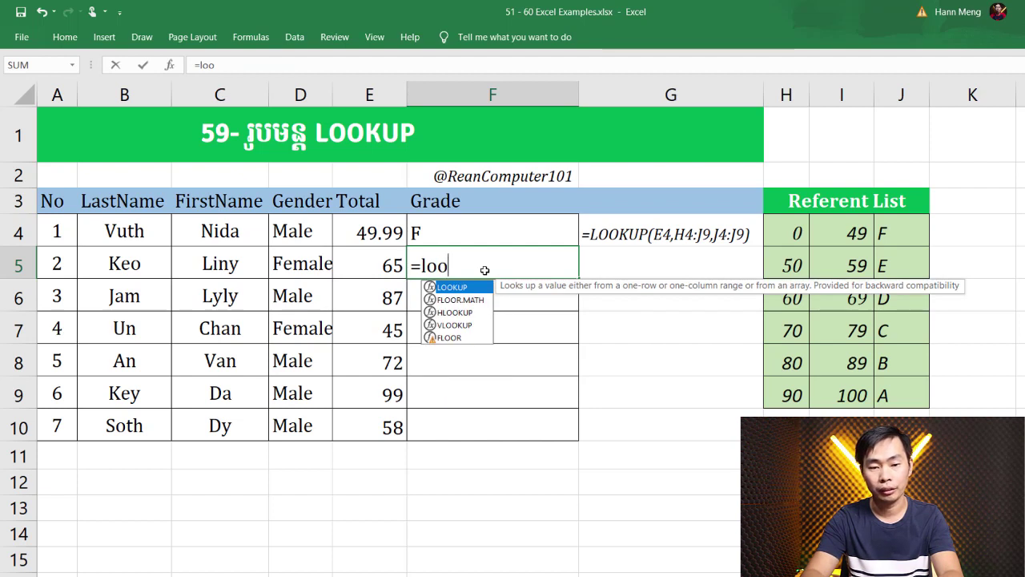
key(Tab)
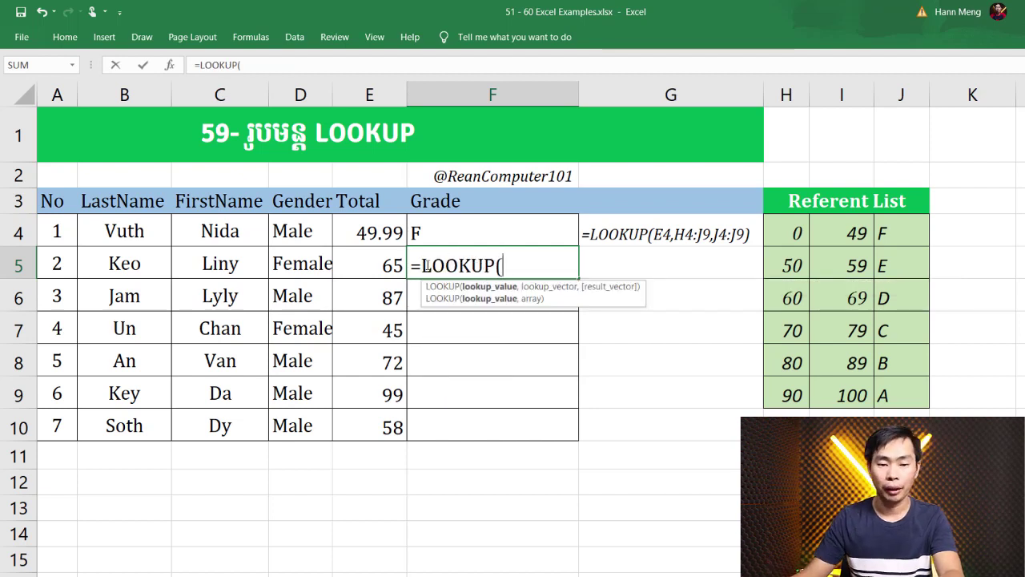
click(382, 266)
text(,)
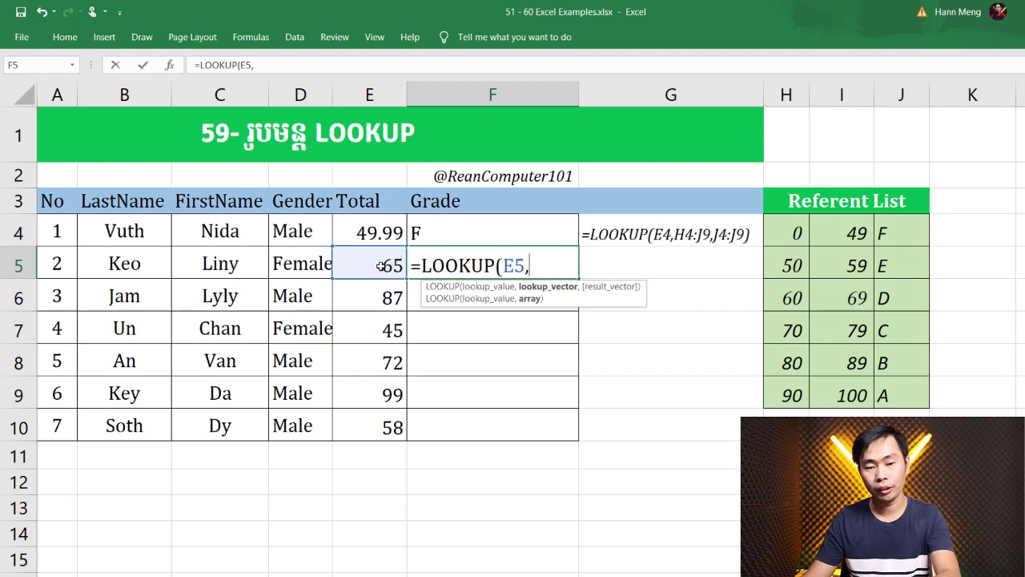
drag(799, 232, 887, 394)
text(,)
drag(893, 234, 888, 396)
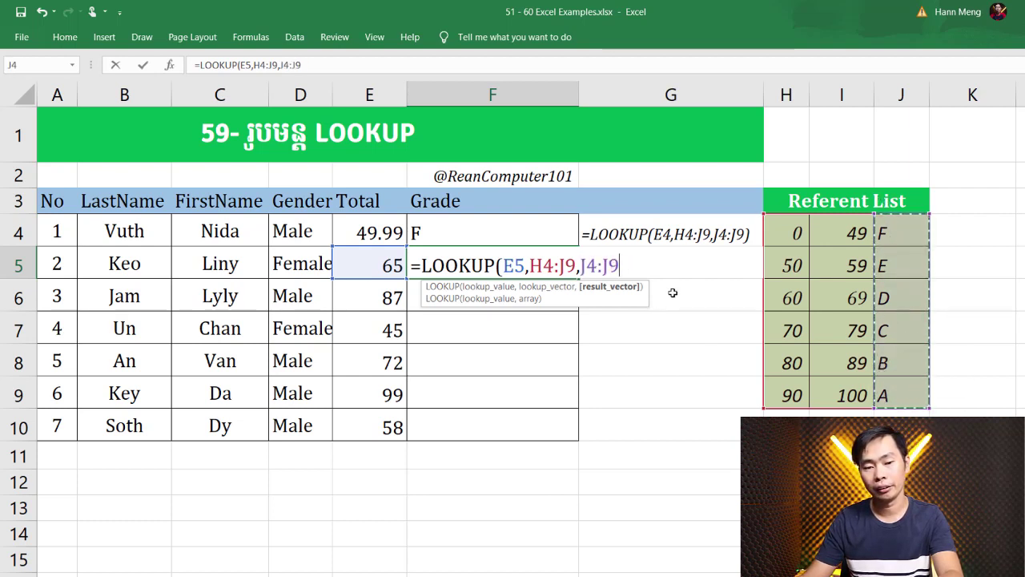
text())
key(Return)
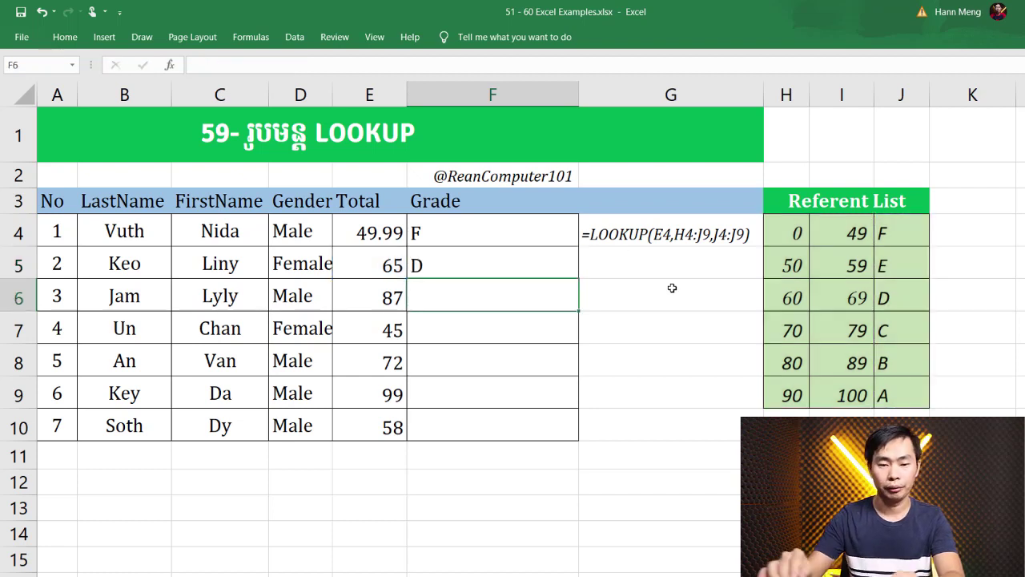
Step: Copy F5's formula down through F10 and inspect the range references in F6
click(554, 264)
drag(579, 279, 556, 453)
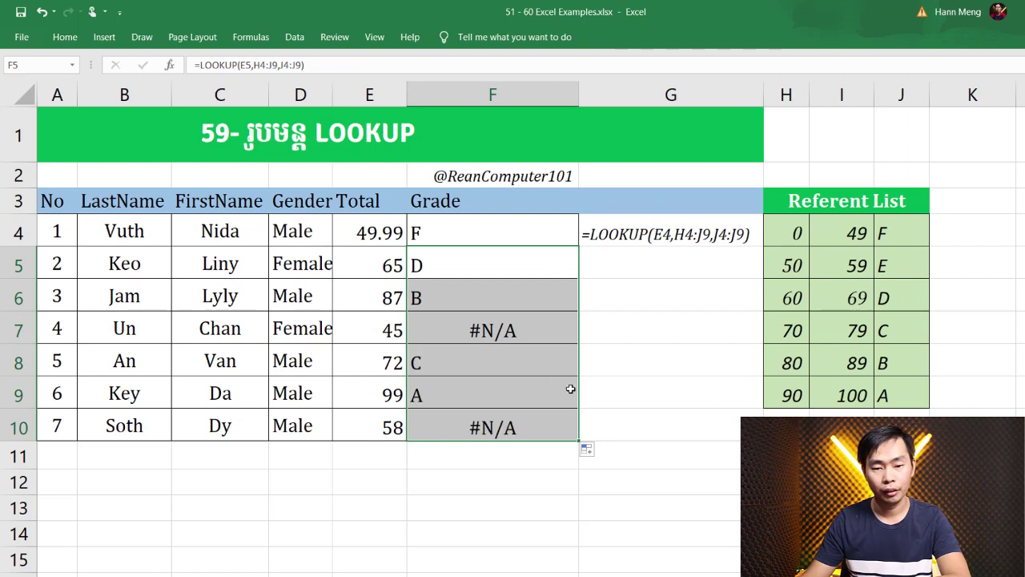
double_click(463, 295)
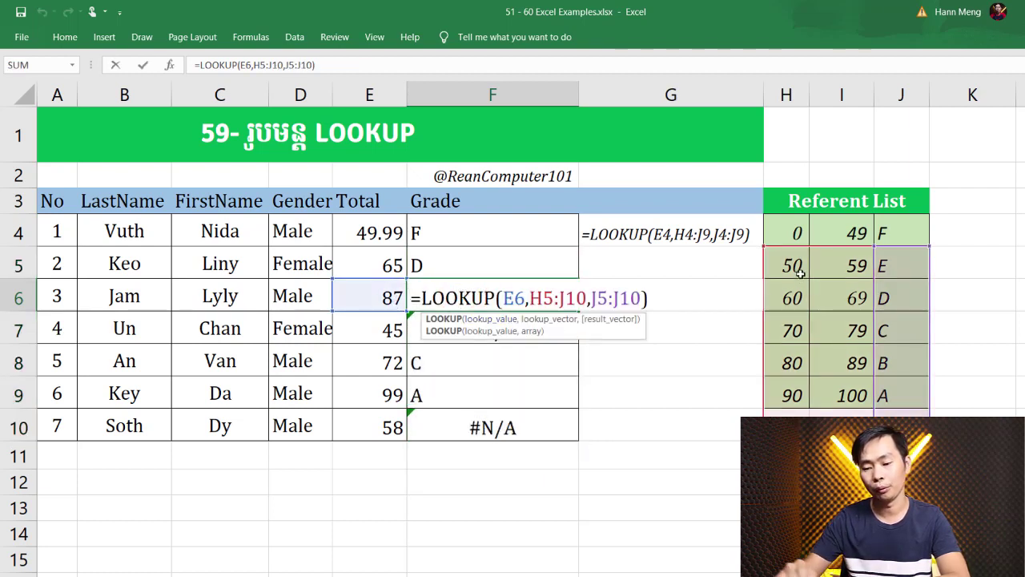
key(Return)
Step: Clear the copied grade formulas from F5:F10
drag(486, 266, 509, 424)
key(Delete)
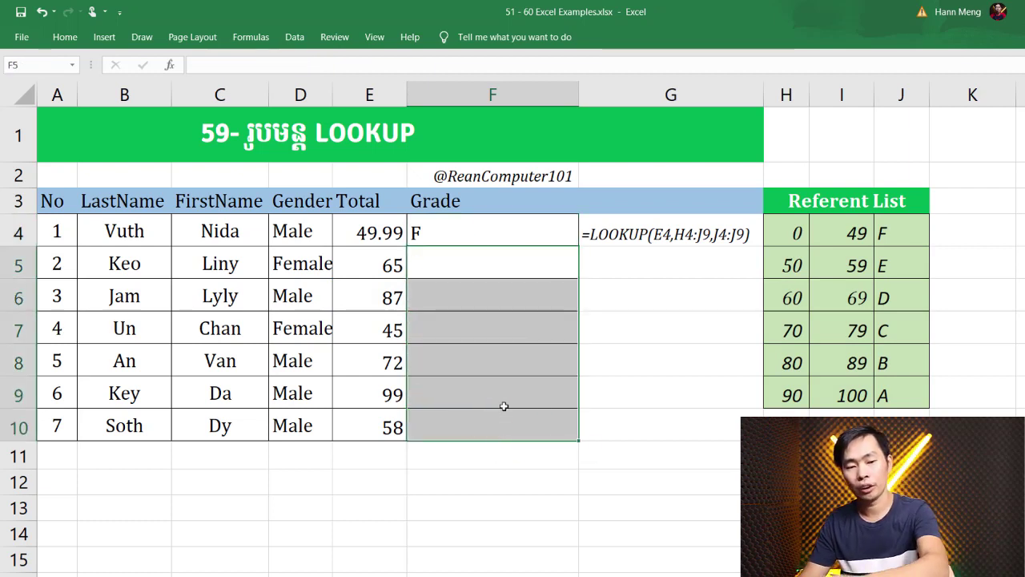
Step: Make both ranges in F4's formula absolute so it reads =LOOKUP(E4,$H$4:$J$9,$J$4:$J$9)
click(476, 231)
double_click(476, 230)
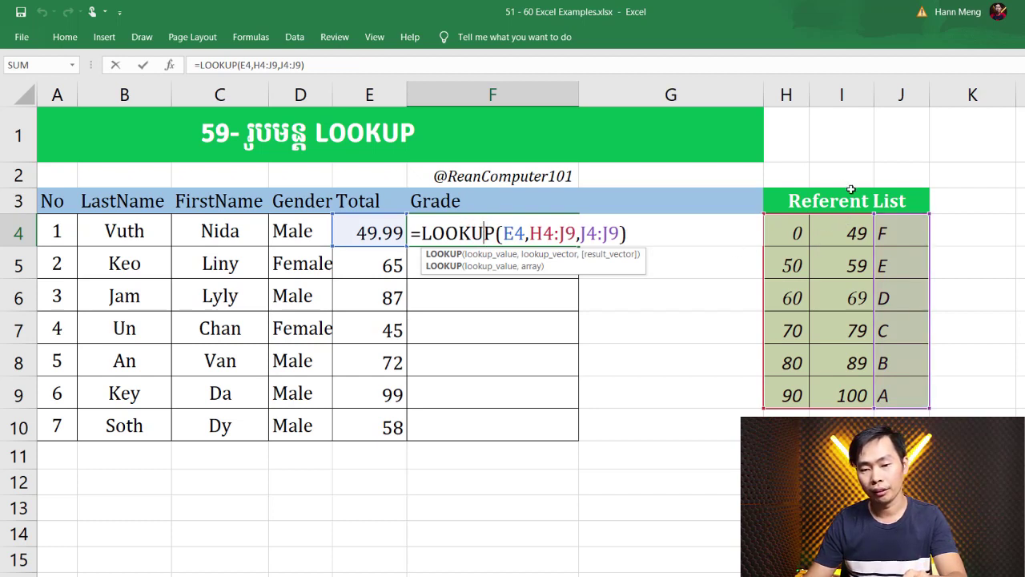
drag(527, 233, 574, 233)
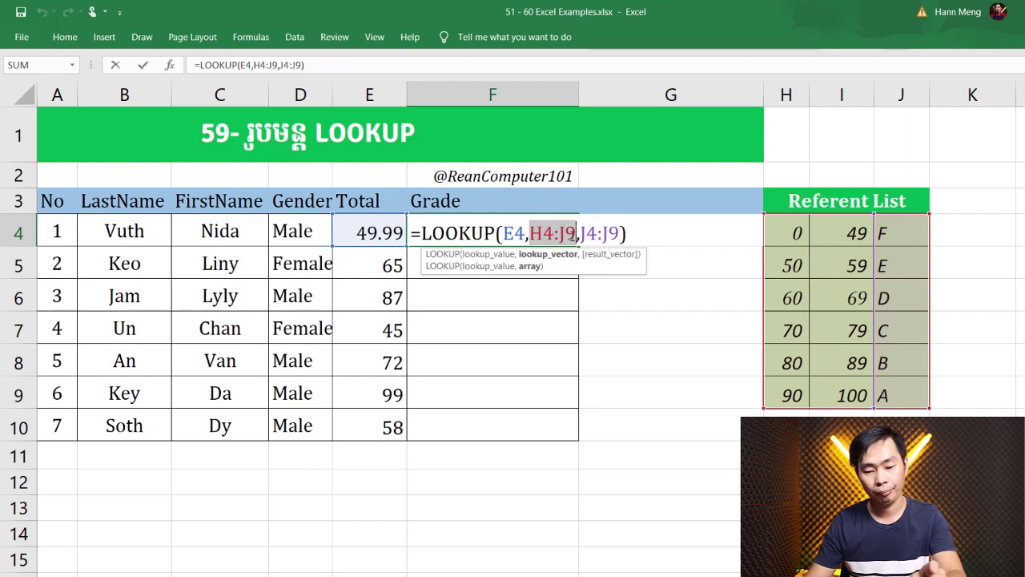
key(F4)
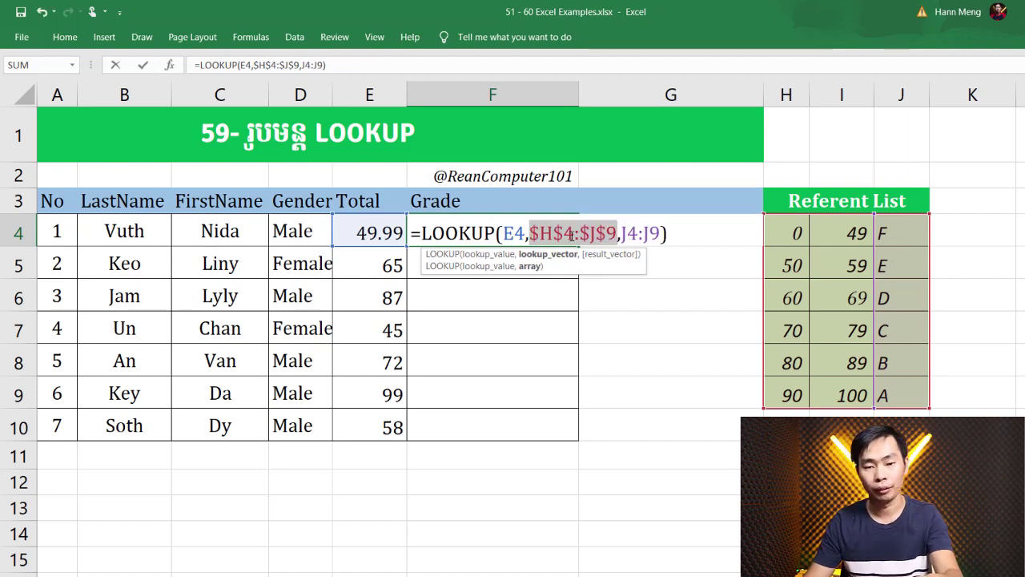
click(629, 233)
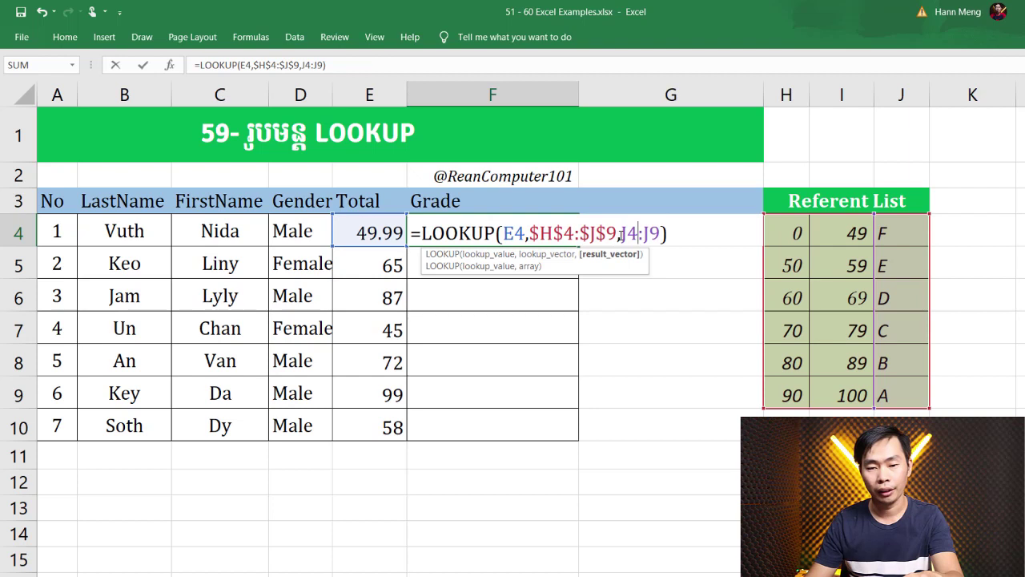
drag(643, 233, 662, 233)
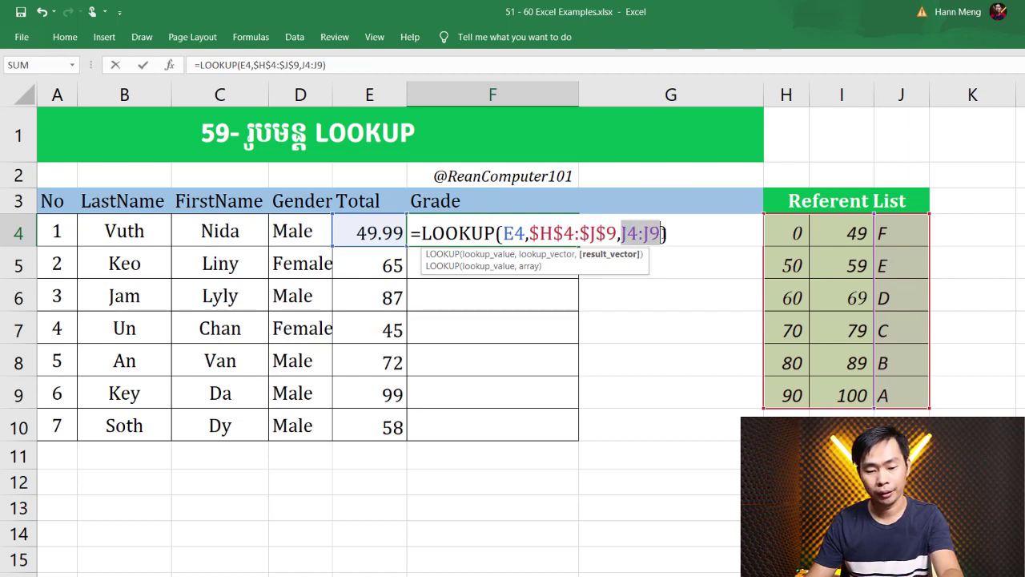
key(F4)
click(714, 232)
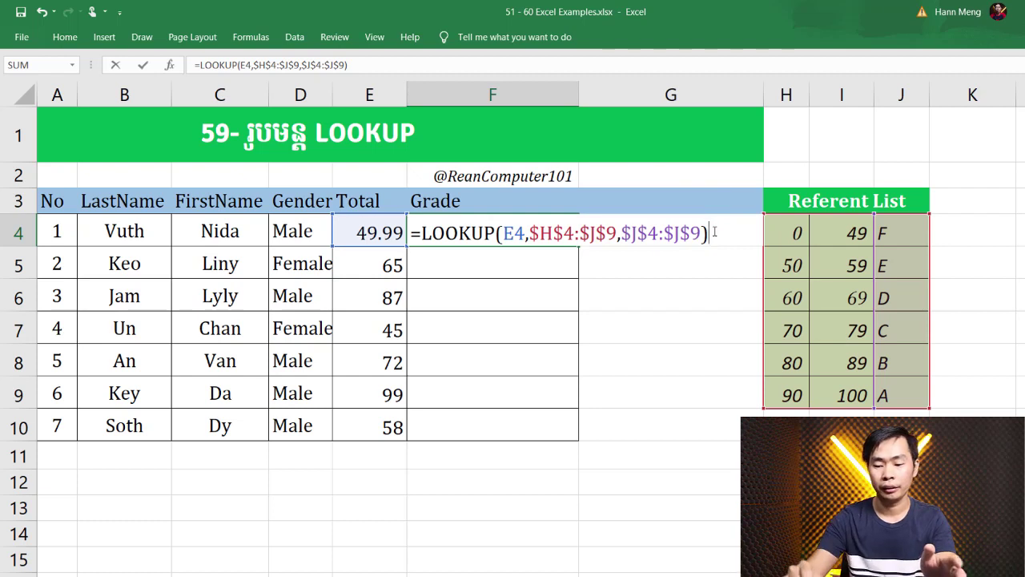
key(Return)
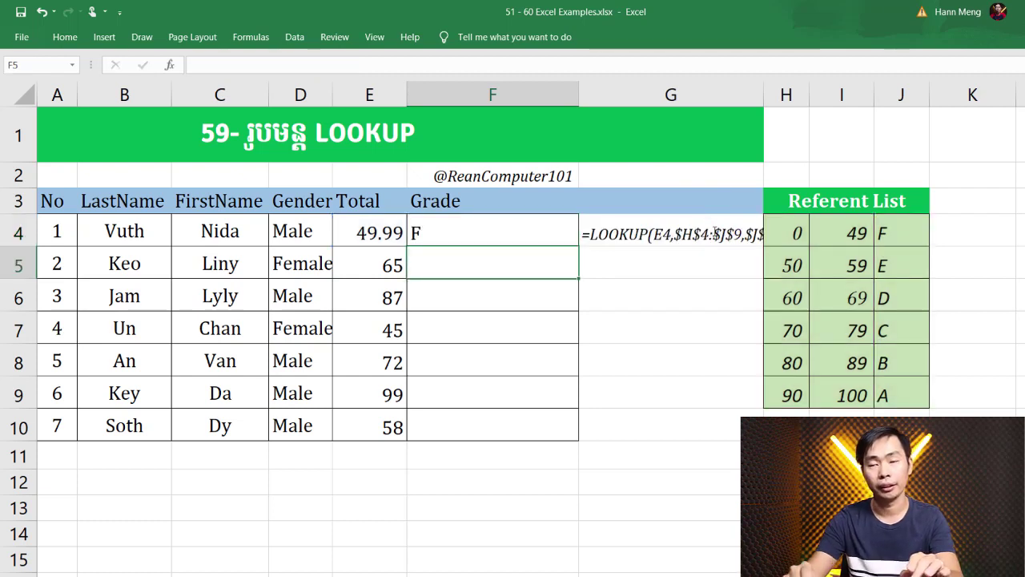
Step: Fill the grade formula in F4 and the formula text in G4 down through row 10
click(489, 234)
drag(578, 247, 543, 437)
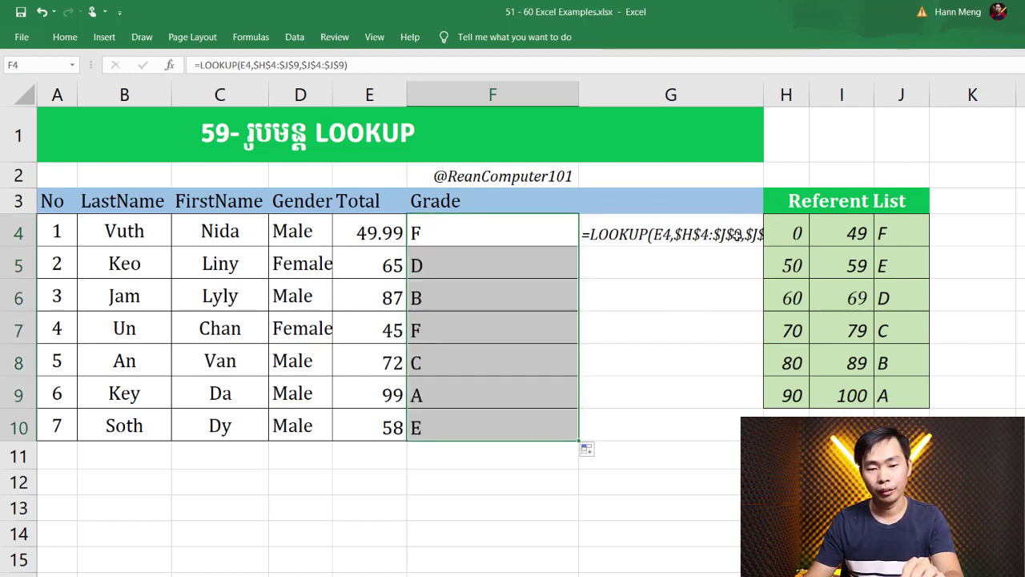
click(735, 234)
drag(765, 245, 757, 432)
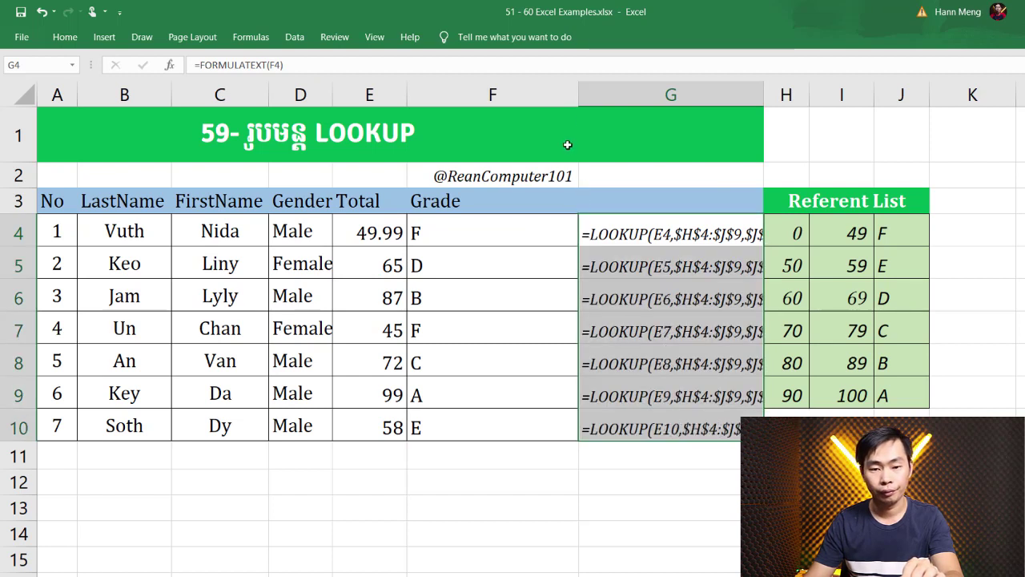
Step: Narrow the Grade column and widen column G so the full formula texts fit
drag(577, 99, 497, 111)
drag(684, 95, 745, 96)
click(665, 318)
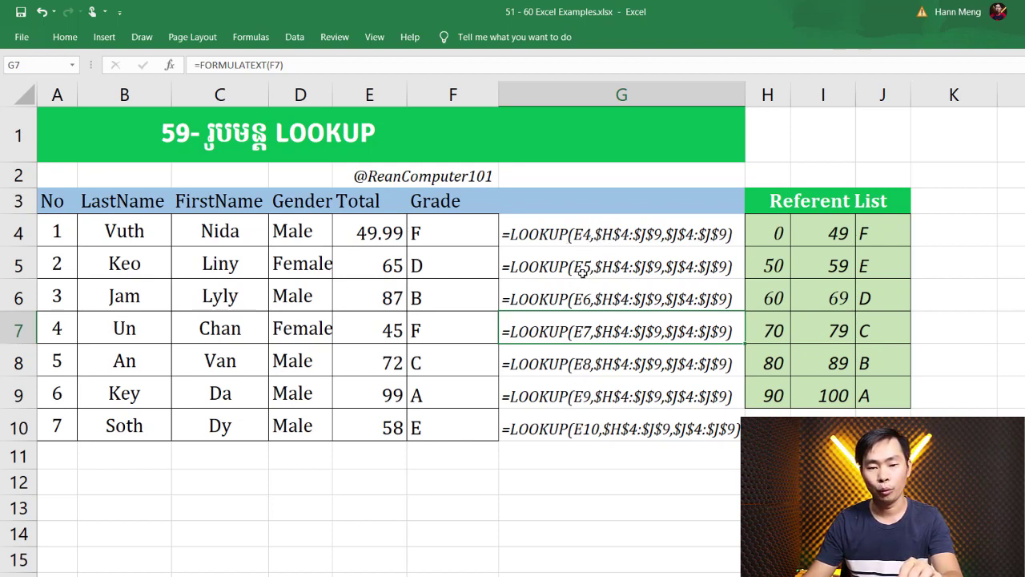
click(451, 237)
click(445, 386)
click(749, 482)
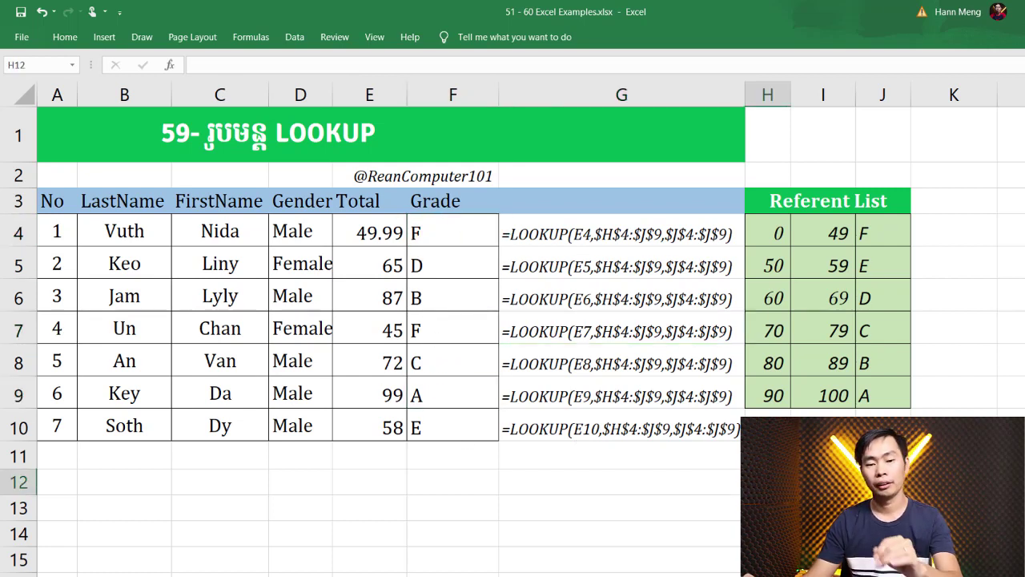